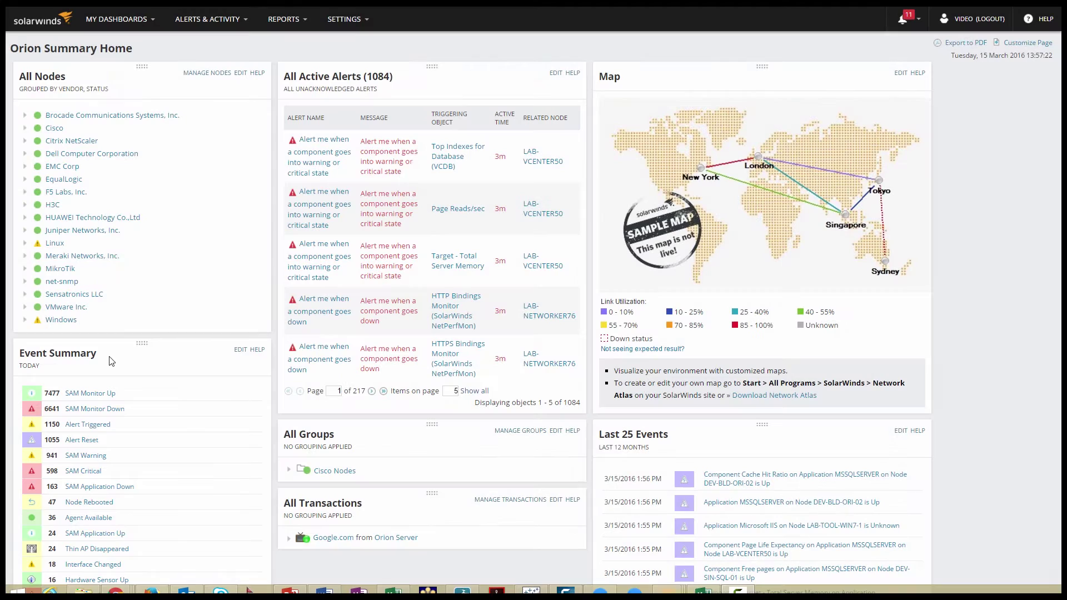
Step: Open the Node Details page for down Windows node QA-BRN-JPEL-01 from All Nodes
left_click(25, 320)
left_click(31, 345)
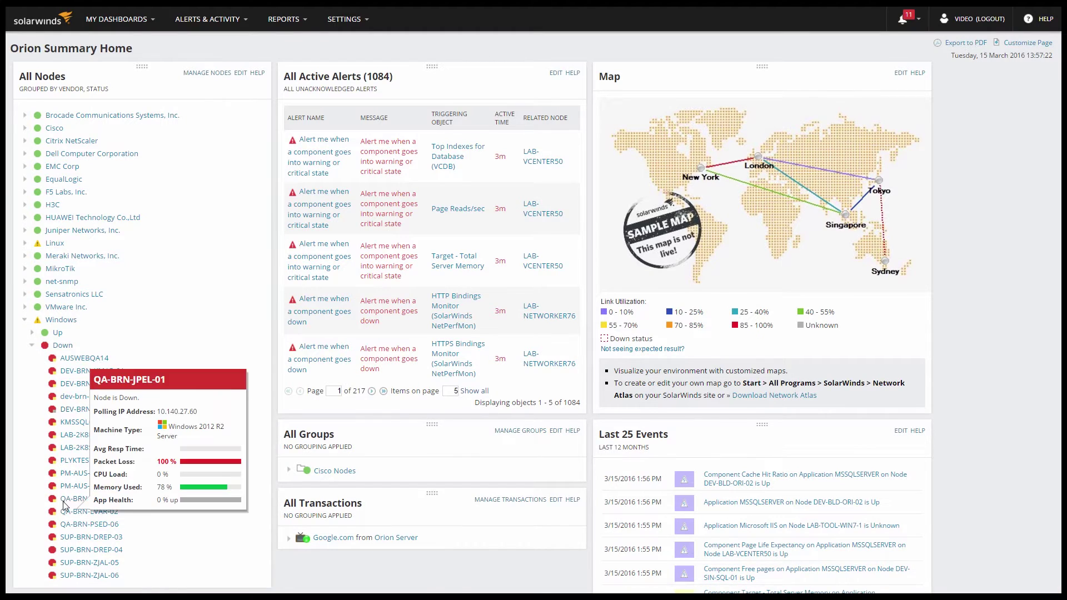
left_click(63, 501)
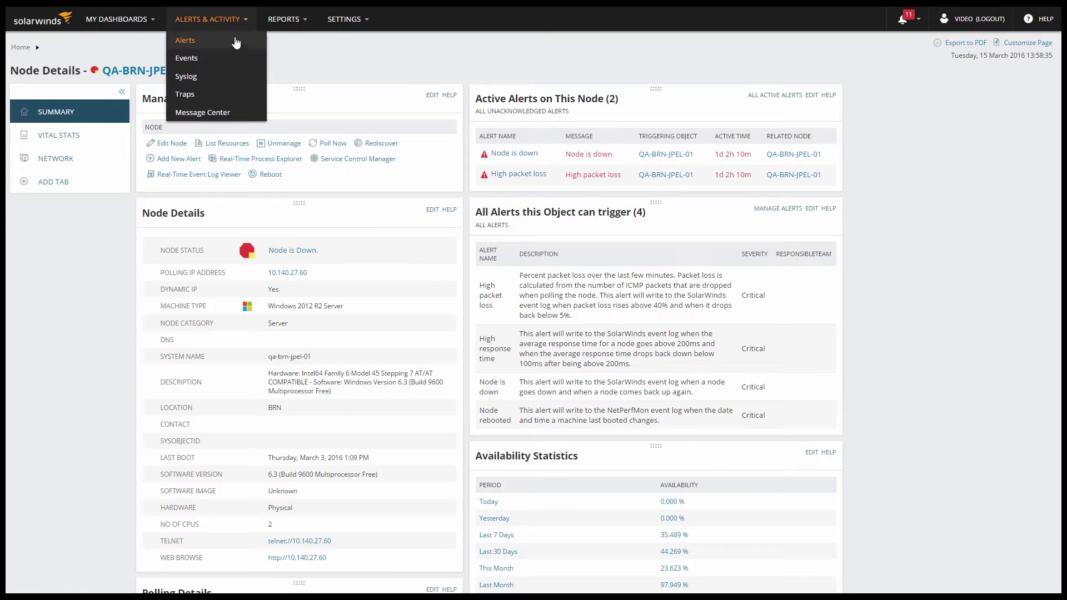
Step: Open All Active Alerts and group the list by alert name
left_click(233, 41)
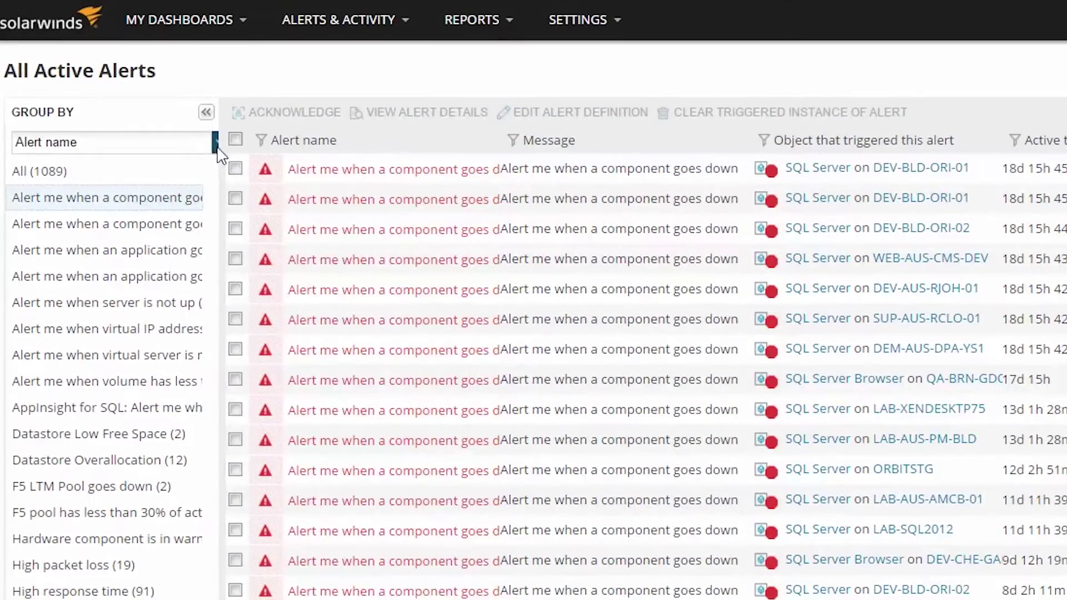
left_click(137, 89)
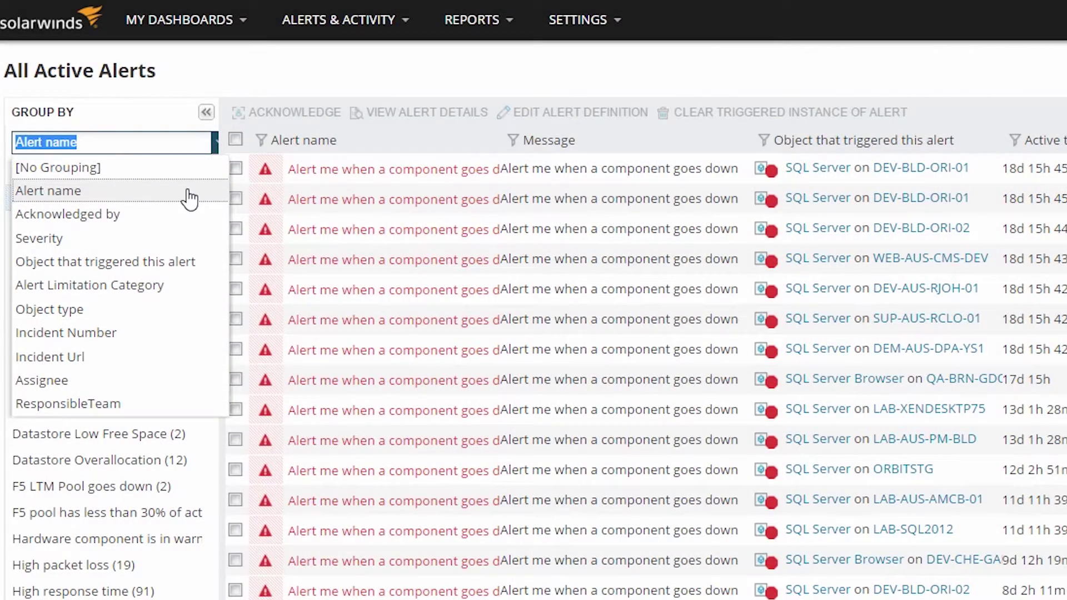
left_click(123, 190)
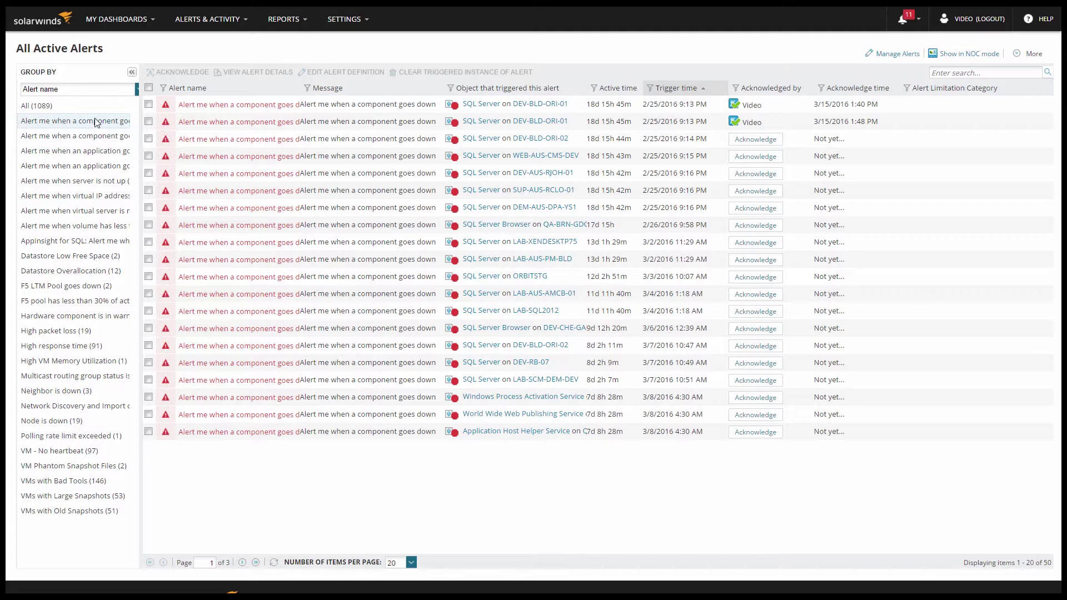
Step: Select the first alert, SQL Server down on DEV-BLD-ORI-01, and view its details
left_click(149, 104)
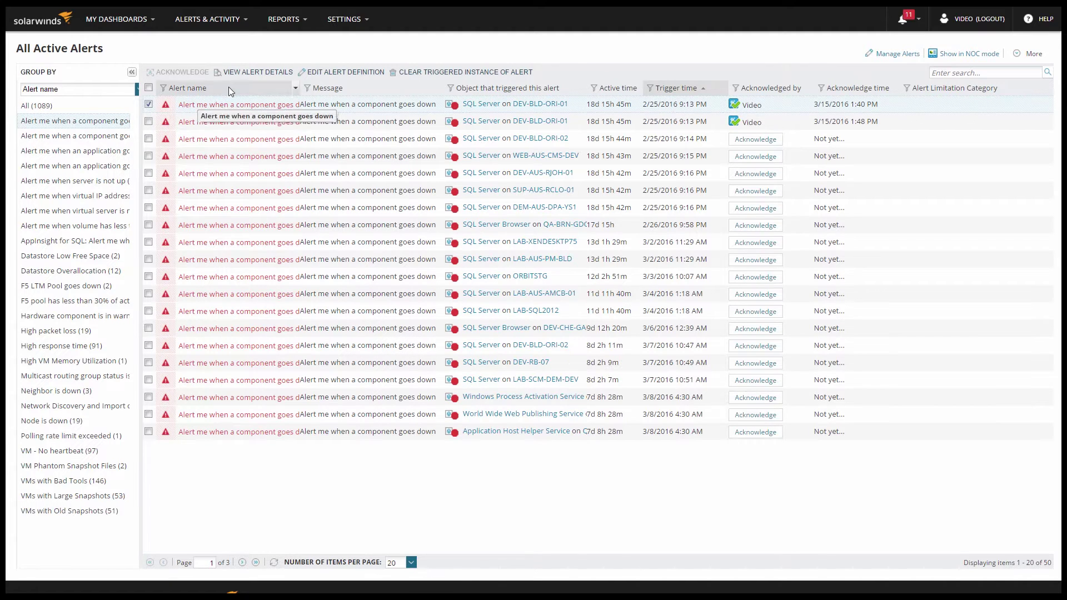
left_click(255, 73)
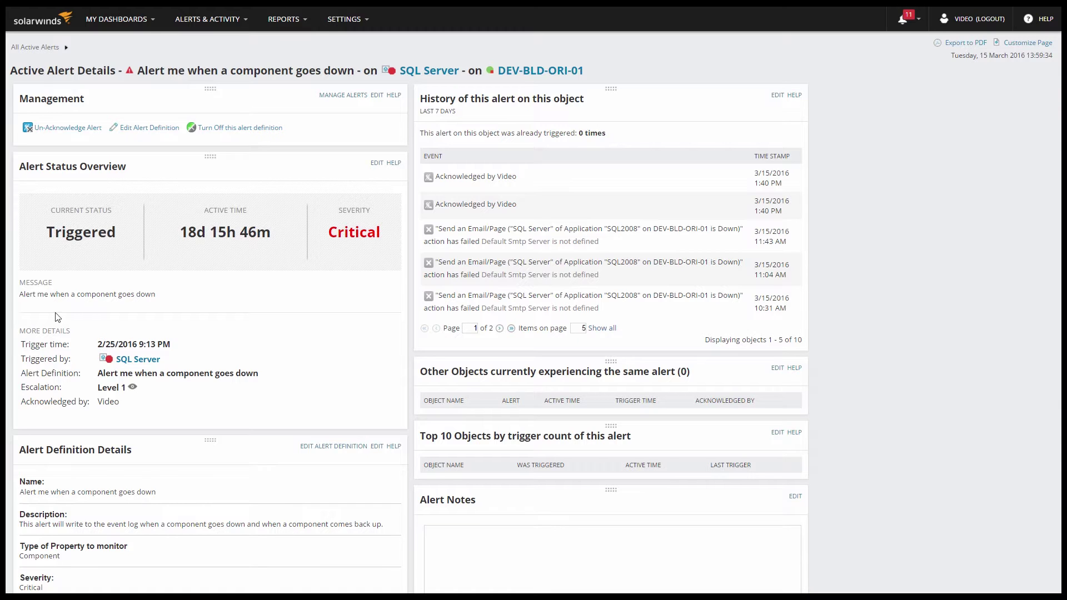
Step: Open the Jr. Admin account for editing from Settings > Manage Accounts
mouse_move(361, 22)
left_click(367, 42)
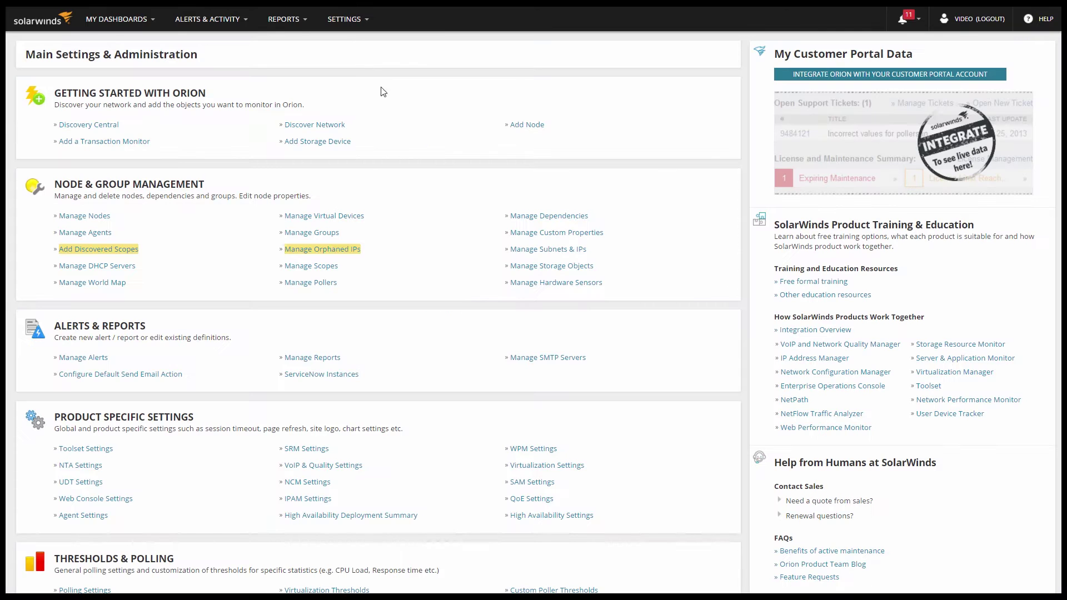
scroll(482, 472, "down", 5)
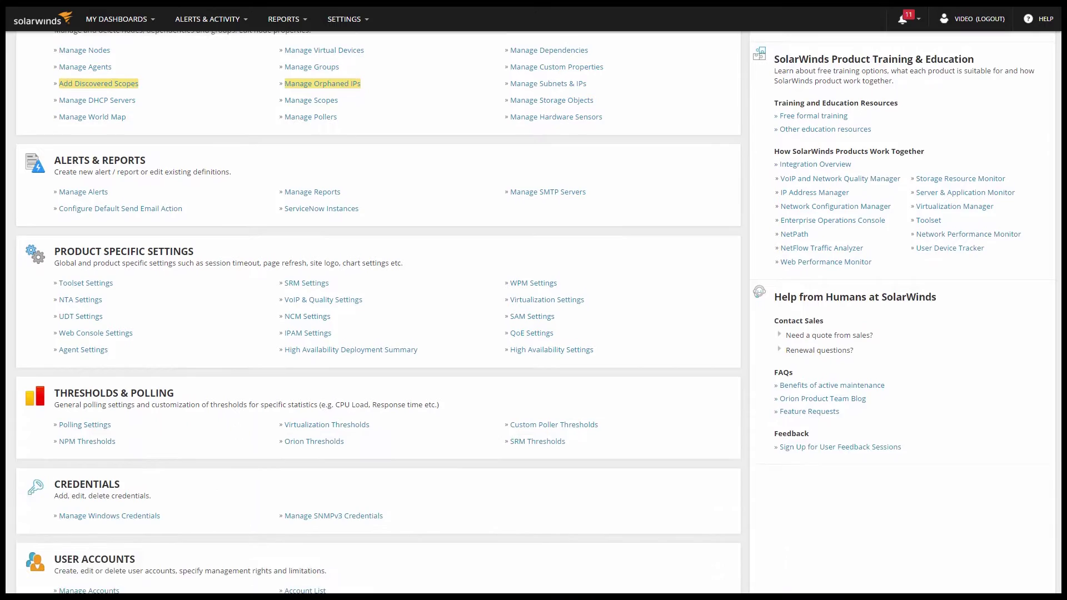
left_click(93, 465)
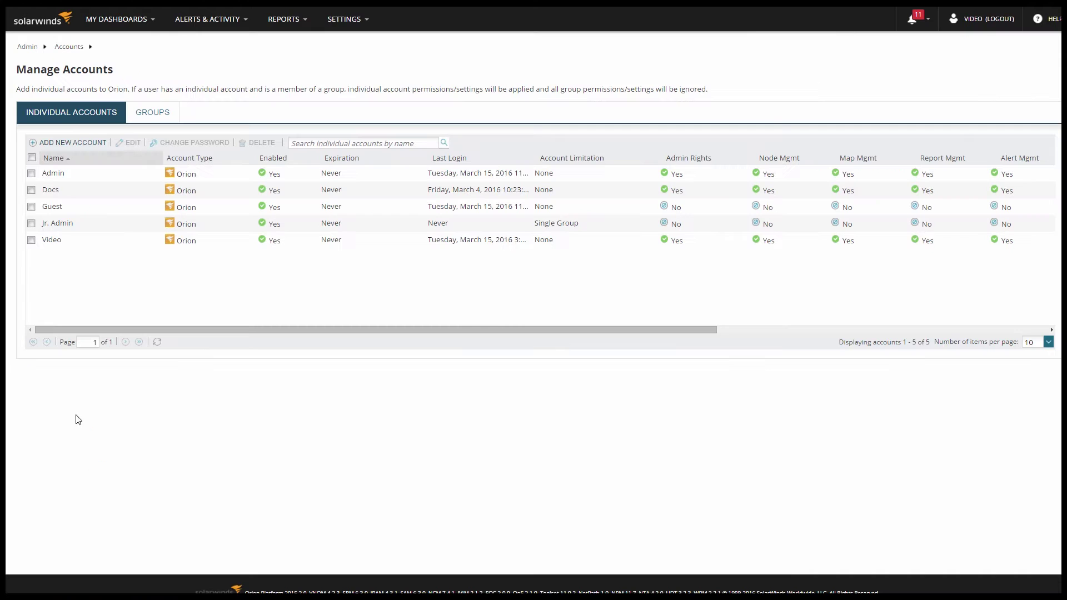
left_click(31, 223)
left_click(131, 143)
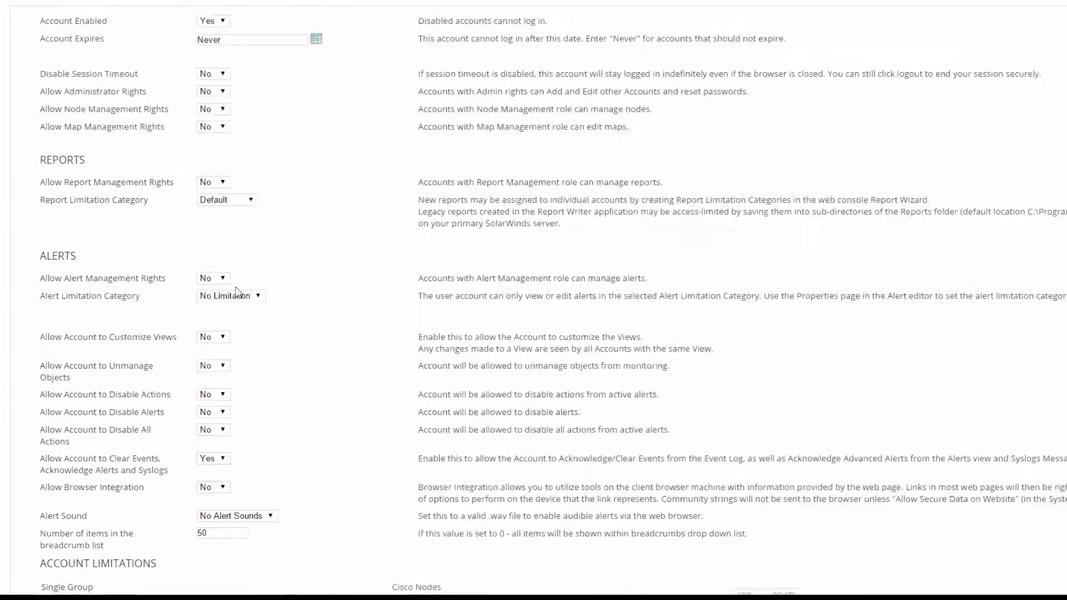
Step: Keep Alert Management Rights at No and Alert Limitation Category at No Limitation
left_click(346, 66)
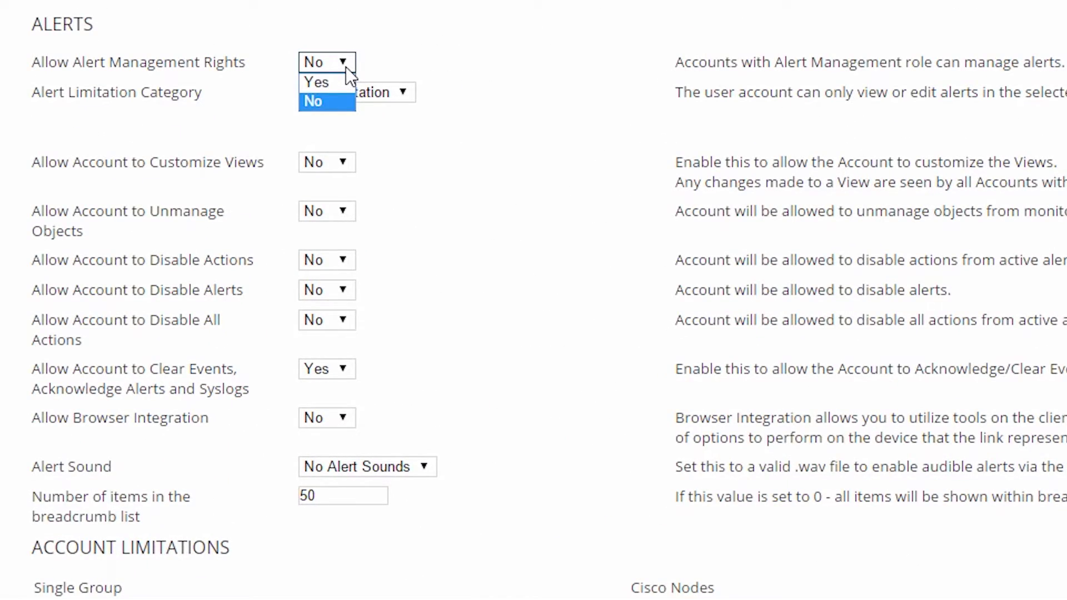
left_click(346, 66)
left_click(404, 92)
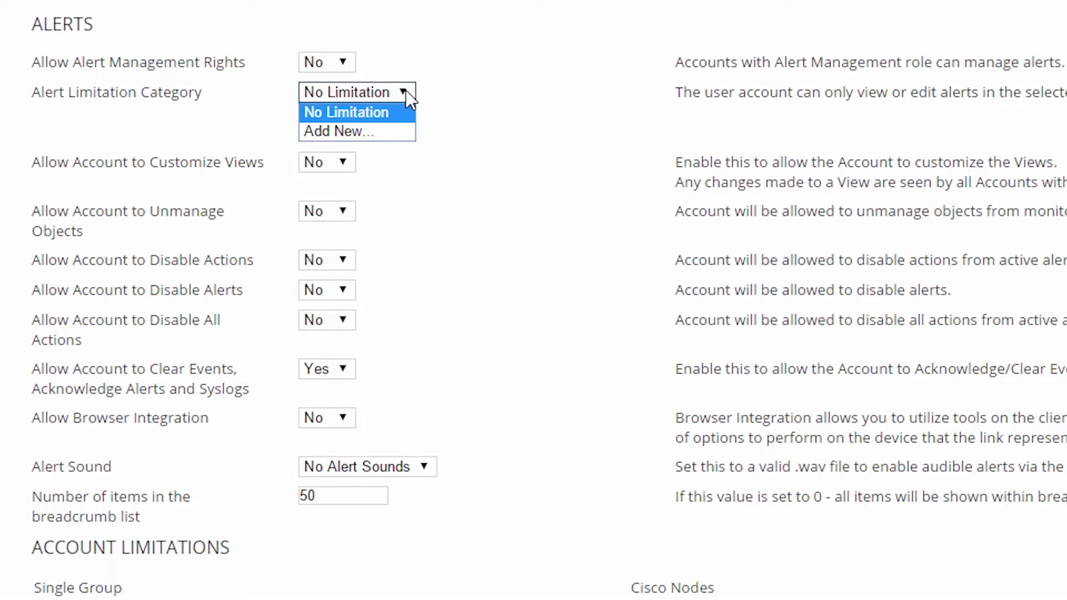
left_click(405, 90)
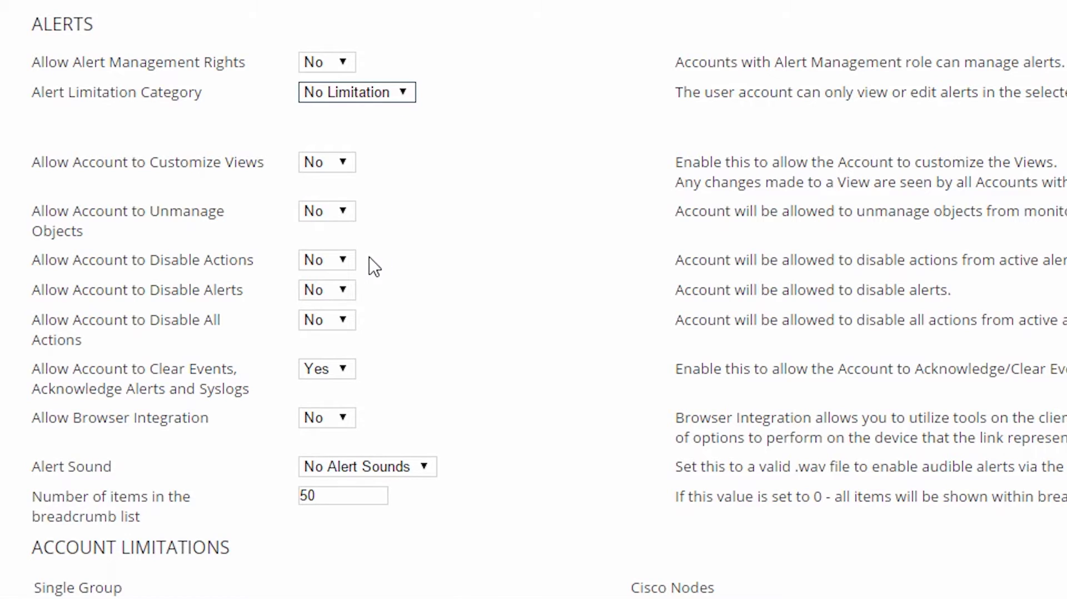
Step: Leave Disable Actions, Disable Alerts and Disable All Actions all set to No
left_click(343, 262)
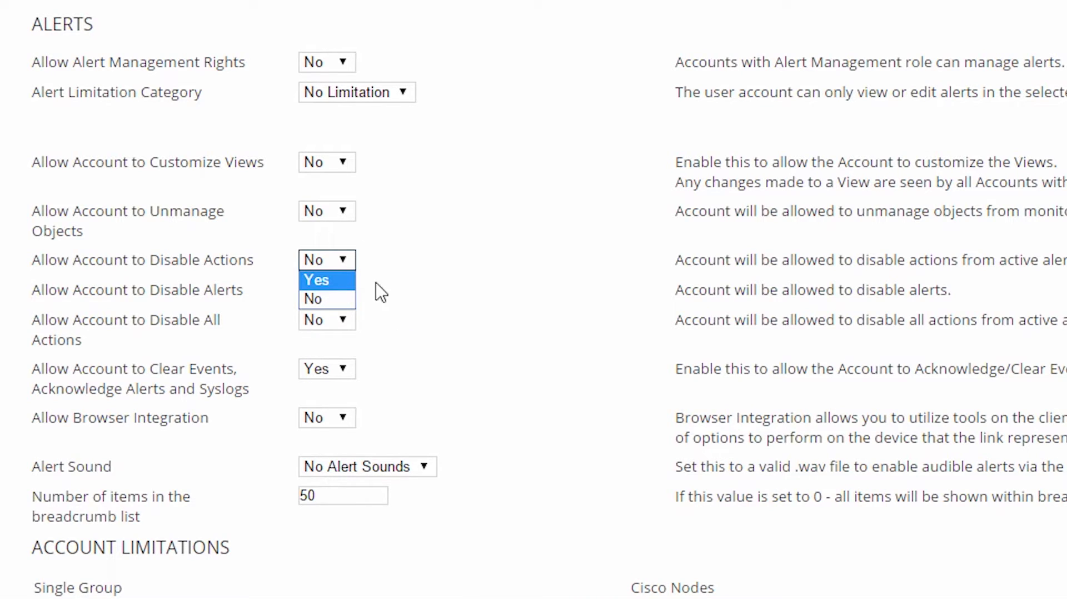
left_click(344, 257)
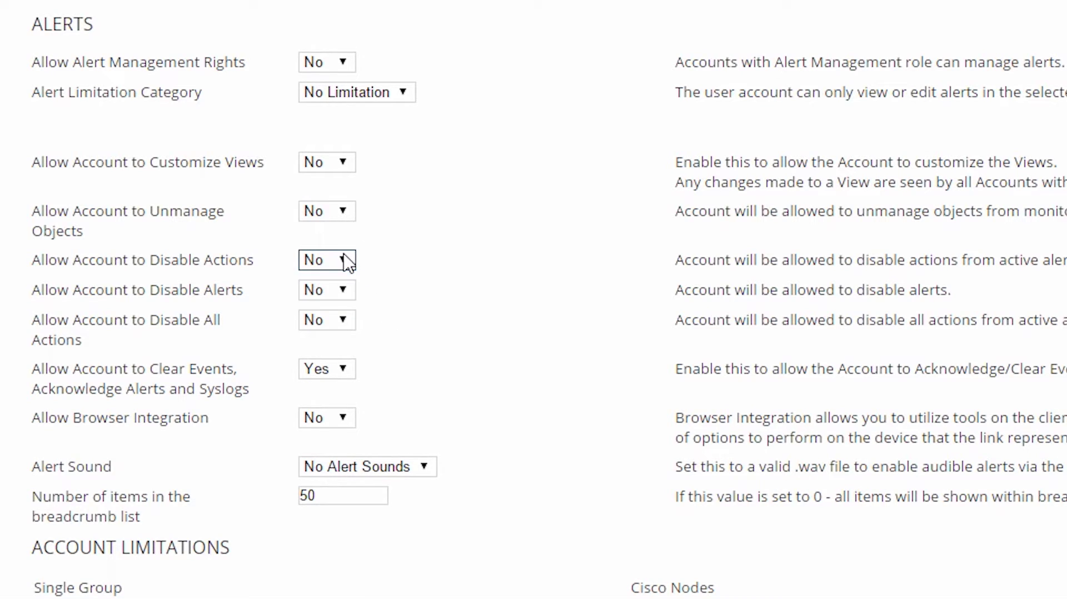
left_click(349, 292)
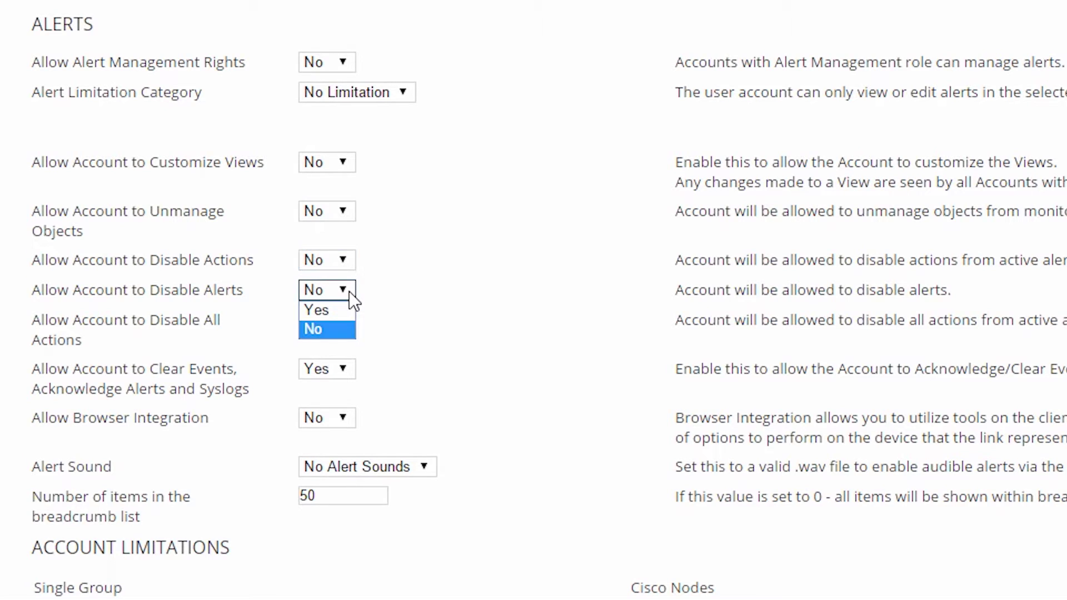
left_click(348, 291)
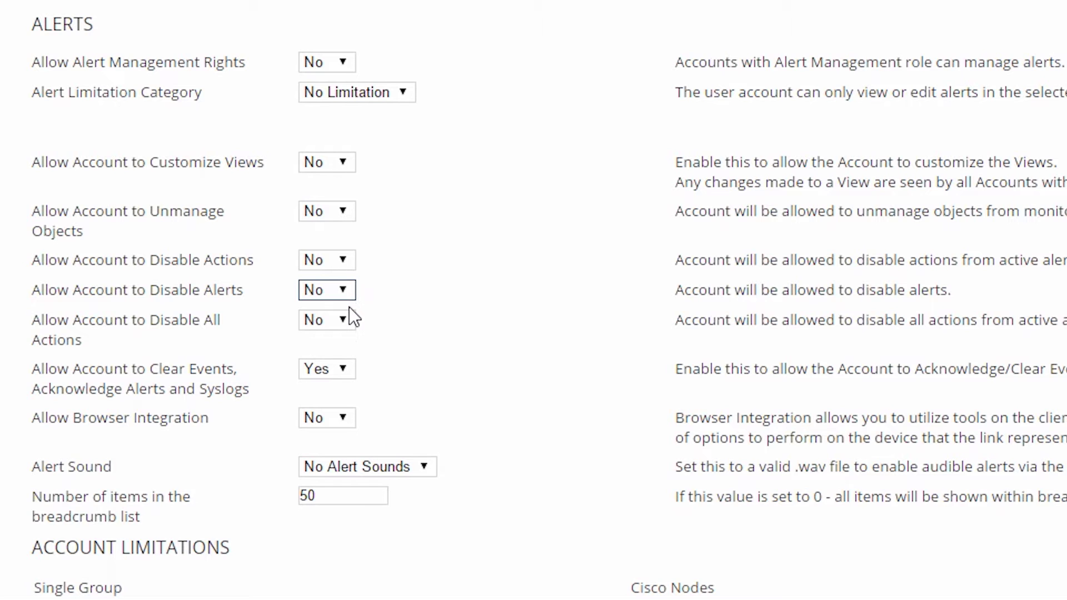
left_click(349, 327)
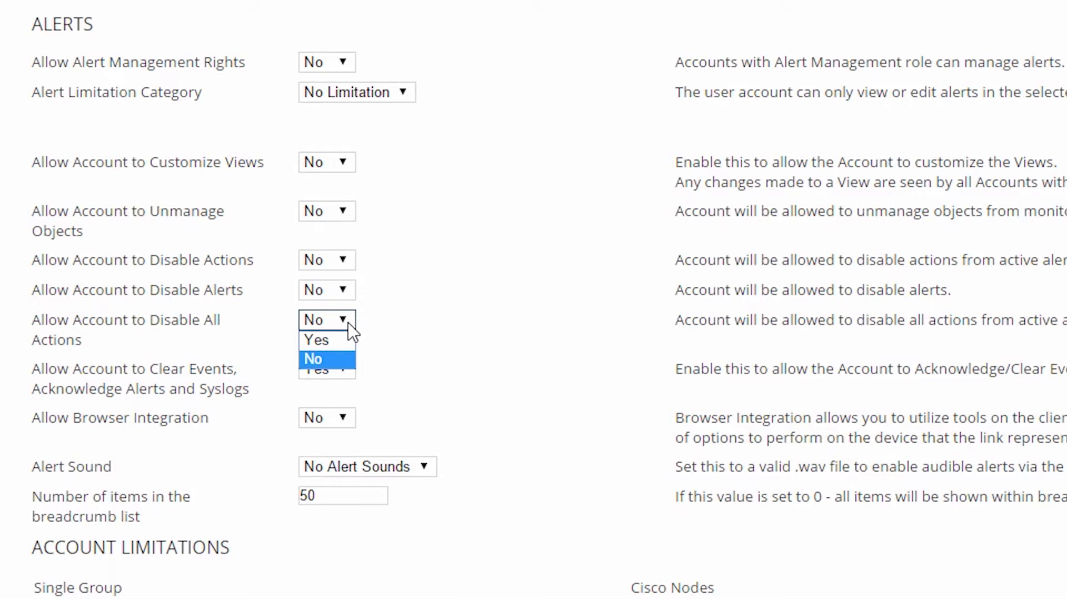
left_click(348, 323)
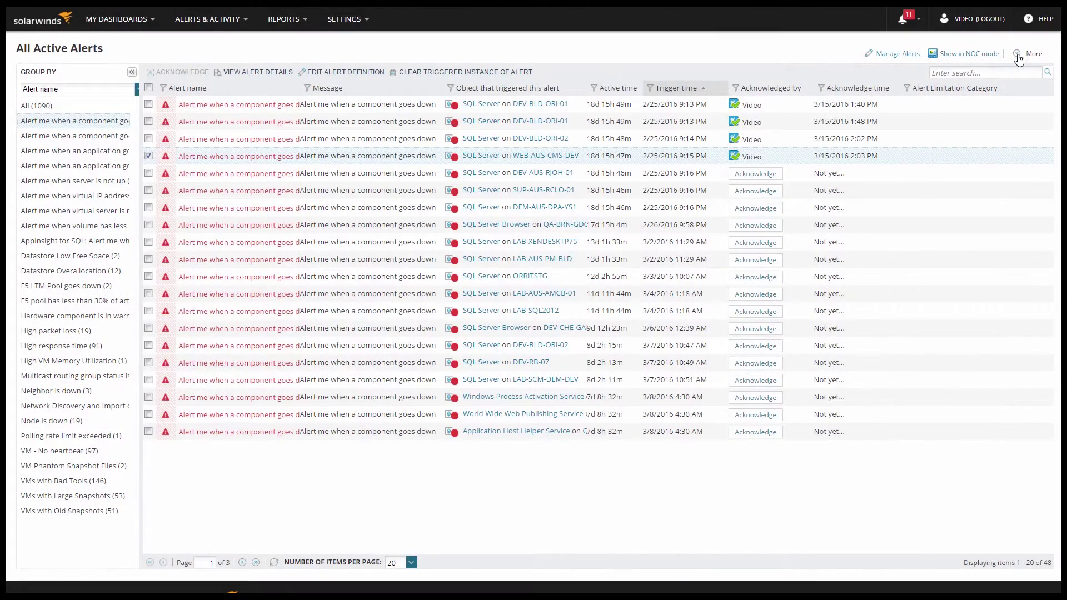
Step: Open the page behaviour settings for the All Active Alerts list
left_click(1019, 55)
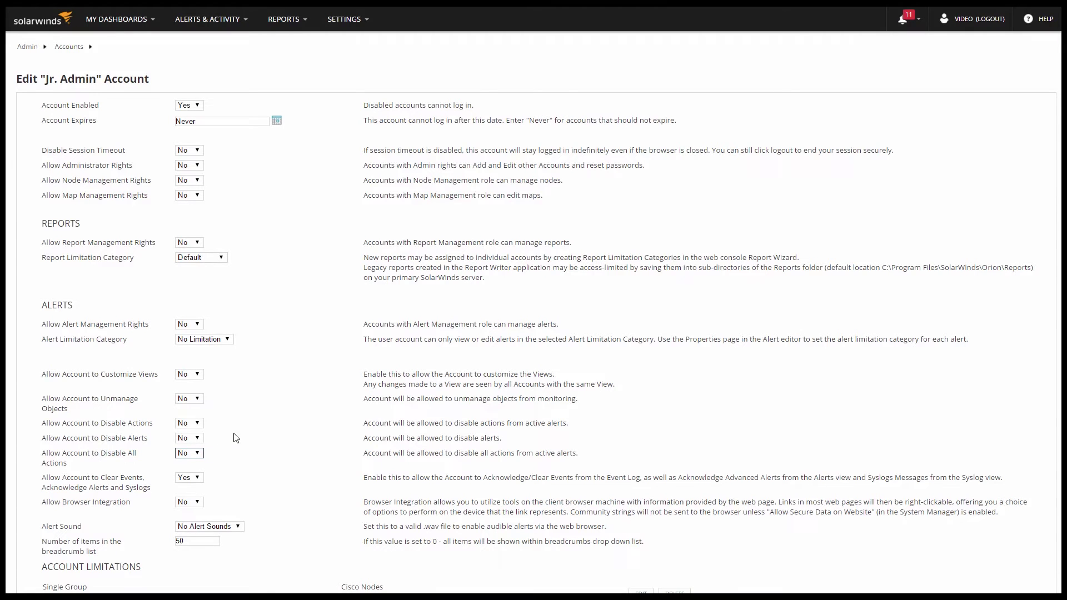
Step: Acknowledge the DEV-BLD-ORI-02 alert and turn off future alert-note prompts
mouse_move(238, 22)
left_click(212, 40)
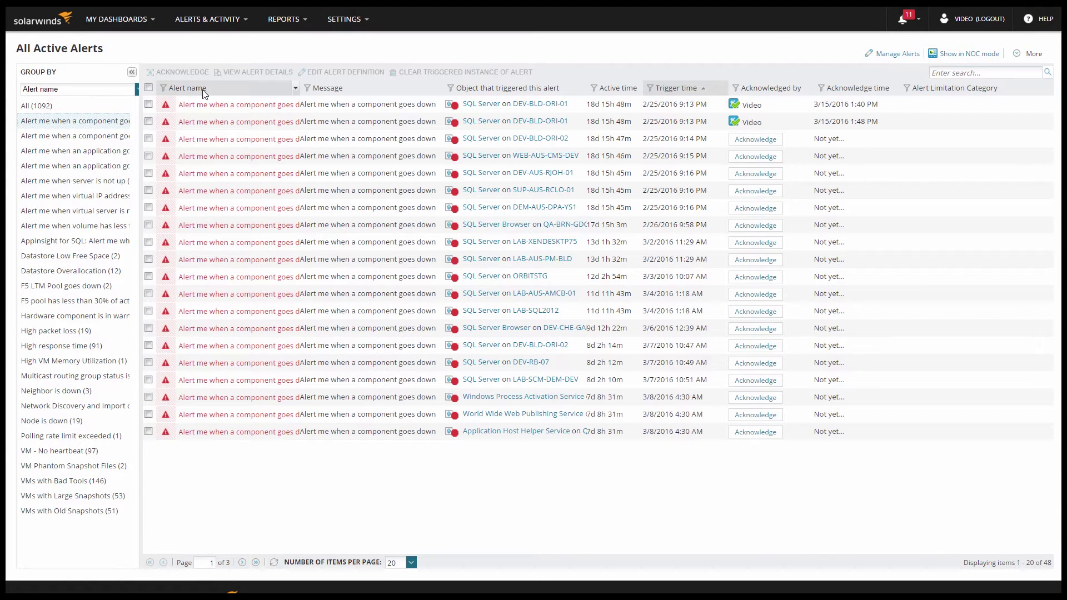
left_click(149, 139)
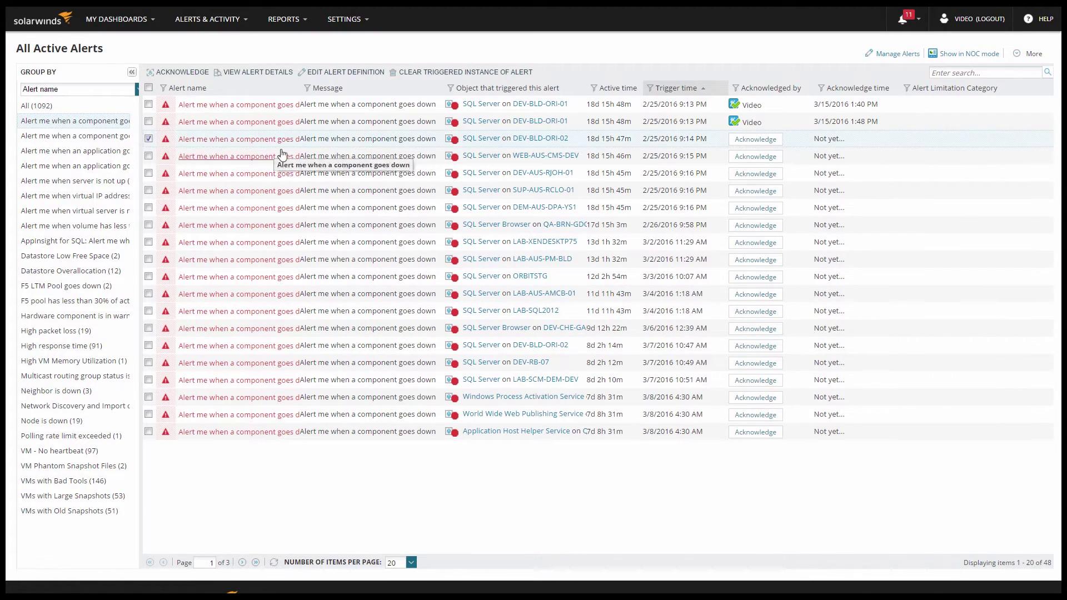
left_click(747, 140)
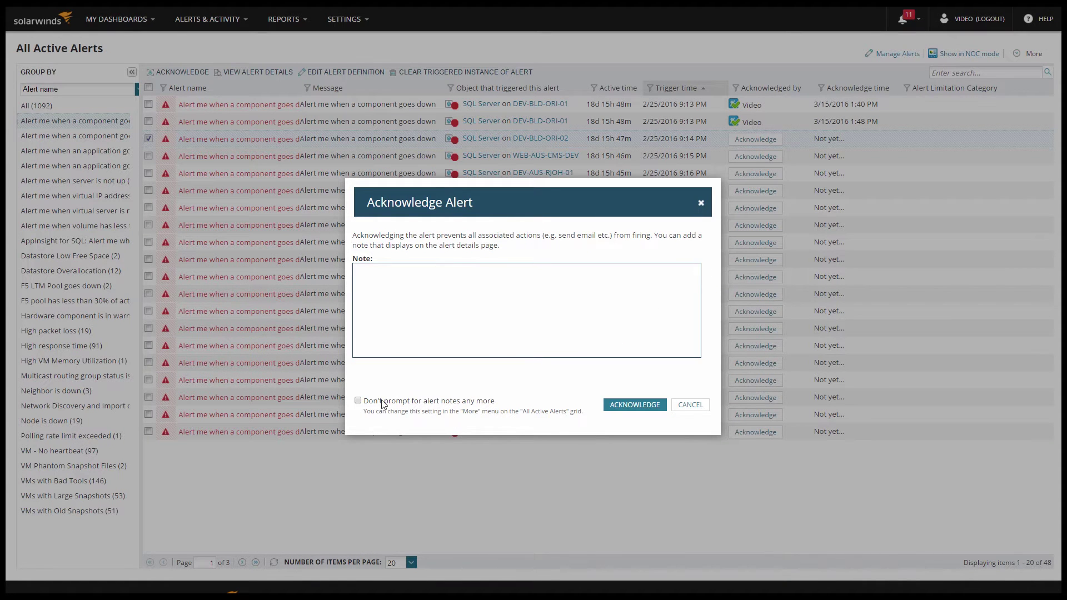
left_click(359, 404)
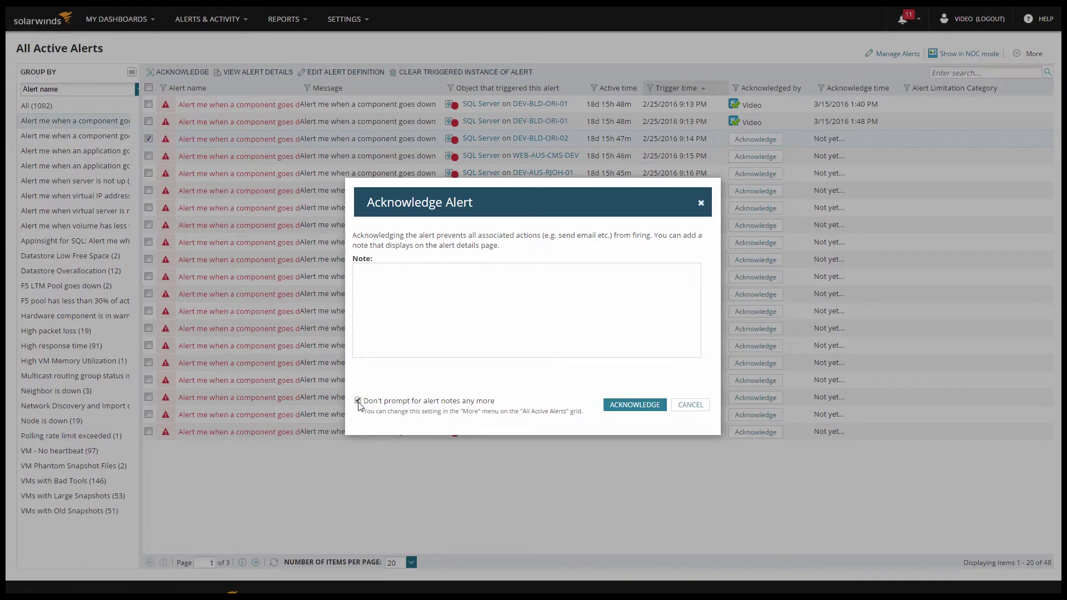
left_click(634, 405)
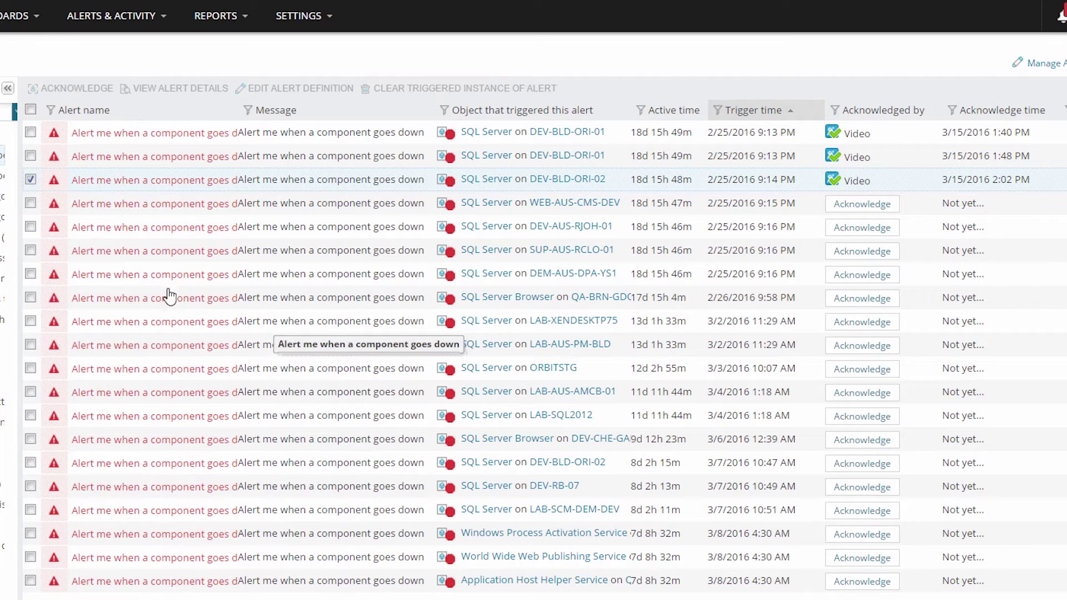
Step: Acknowledge only the WEB-AUS-CMS-DEV alert, deselecting DEV-BLD-ORI-02
left_click(31, 204)
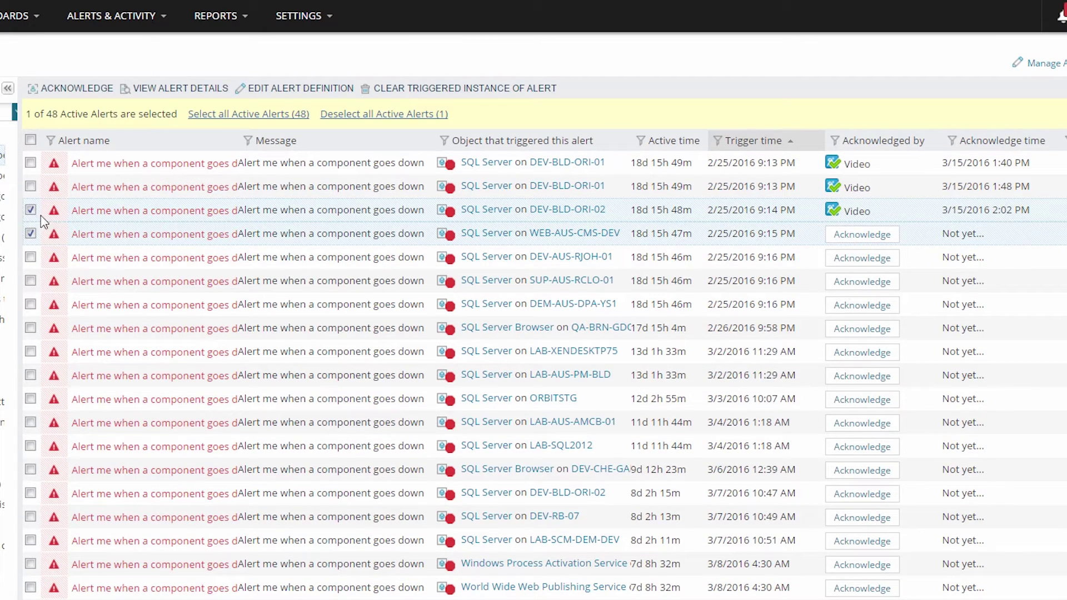
left_click(30, 210)
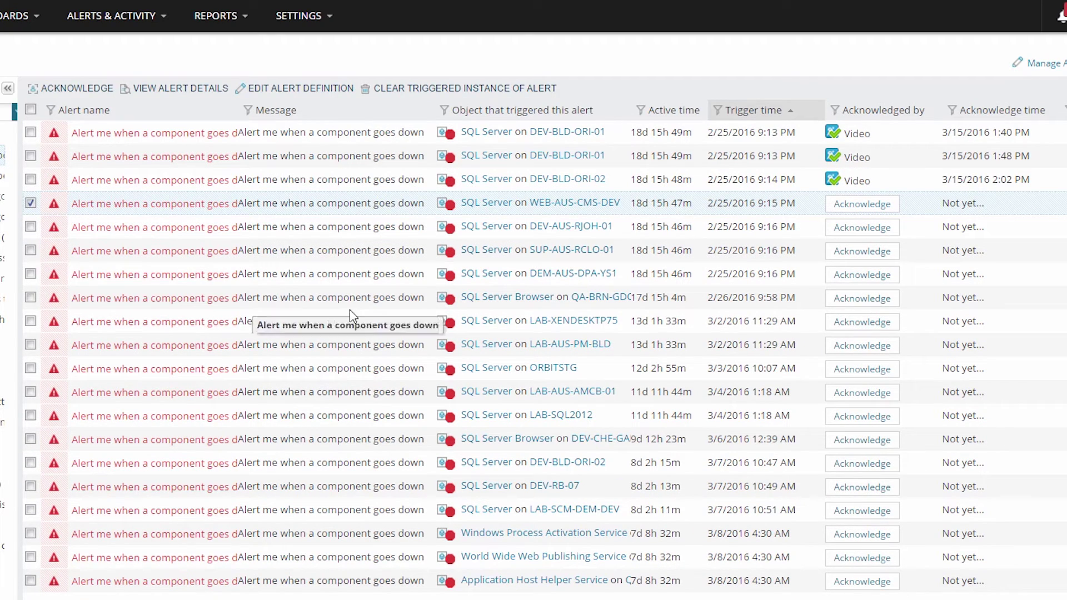
left_click(858, 205)
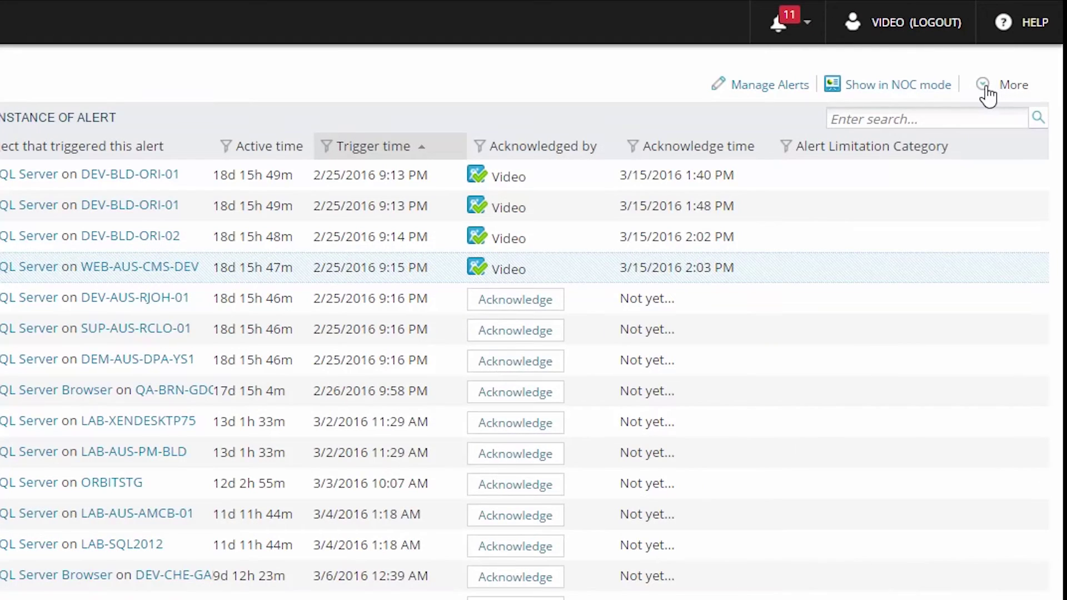
Step: Check the page behaviour settings, then go to the Manage Alerts page
left_click(984, 87)
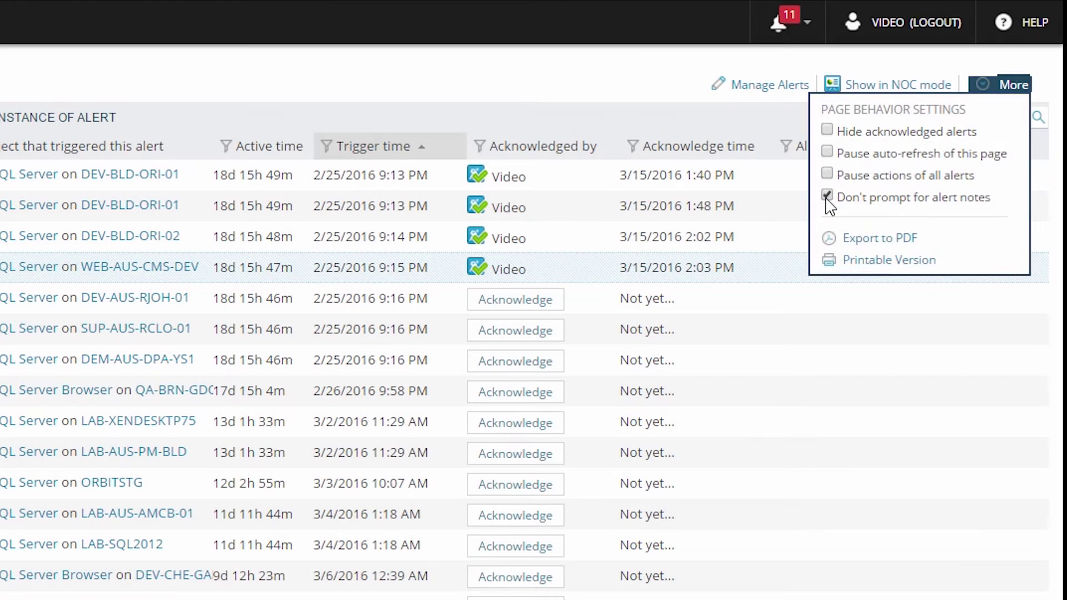
left_click(828, 206)
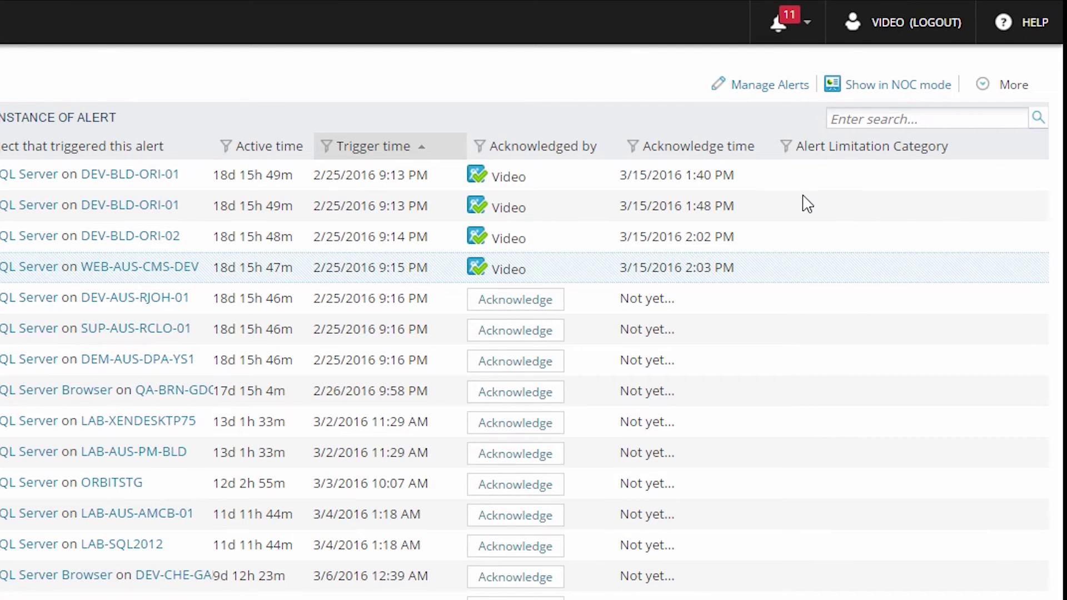
left_click(750, 88)
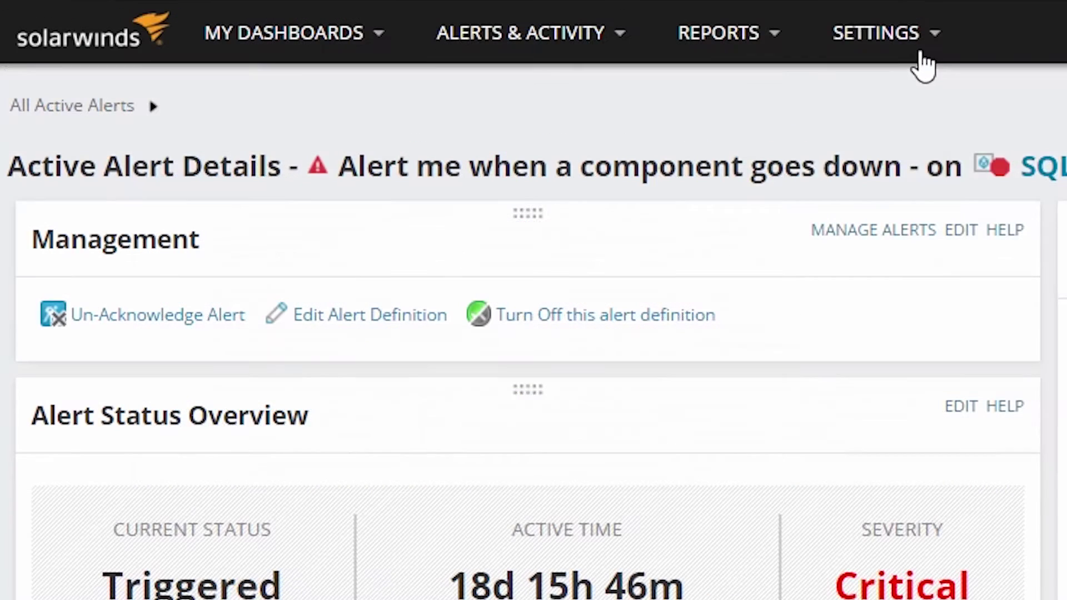
Step: Group alert definitions by Enabled, show the 89 ON ones, and select 'Alert me when a component goes down'
left_click(929, 43)
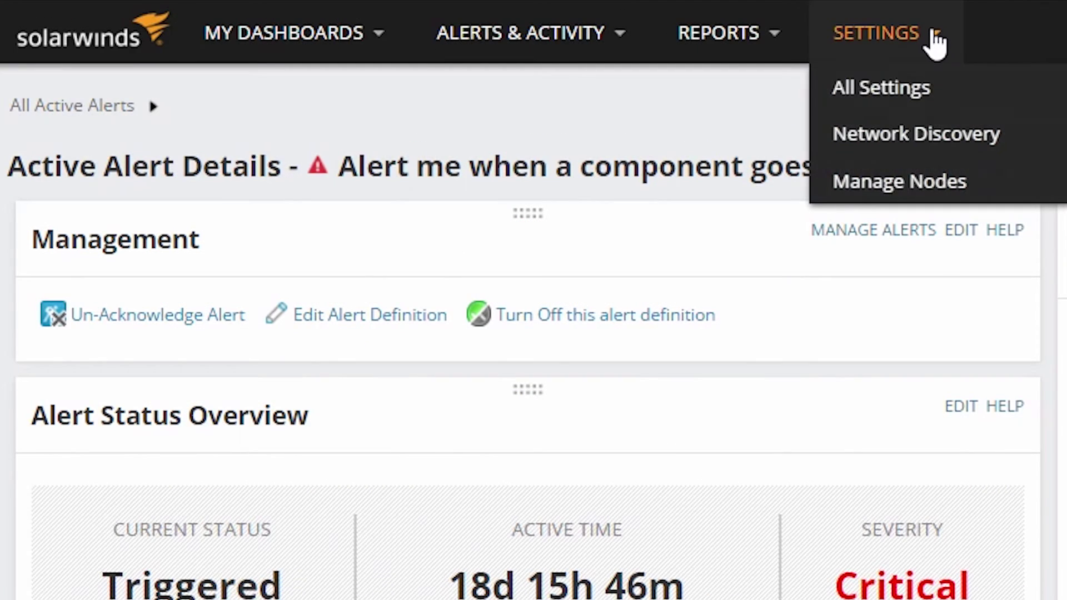
left_click(932, 87)
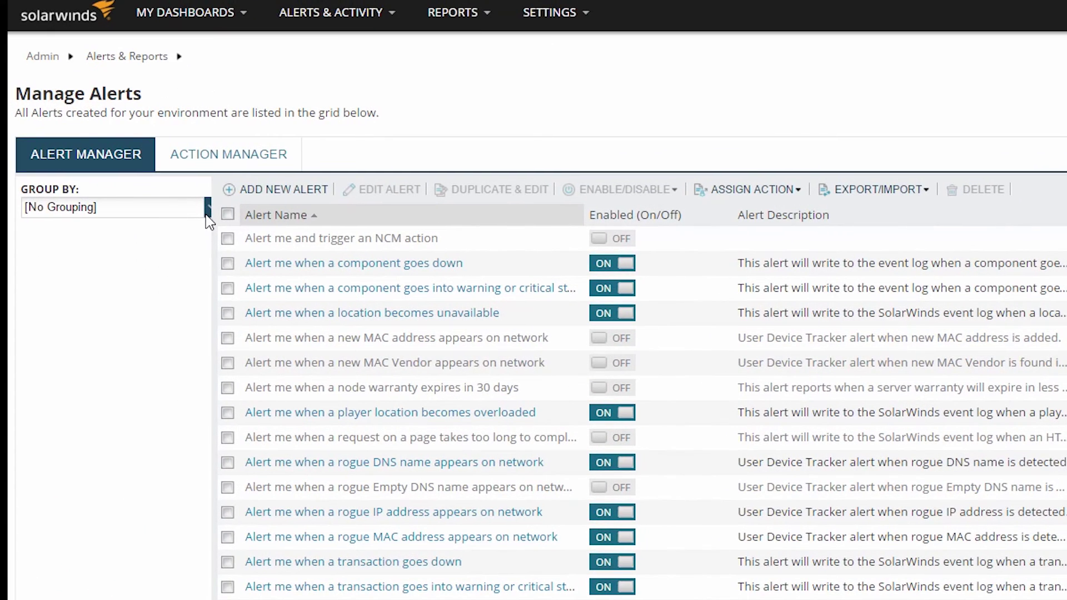
left_click(208, 209)
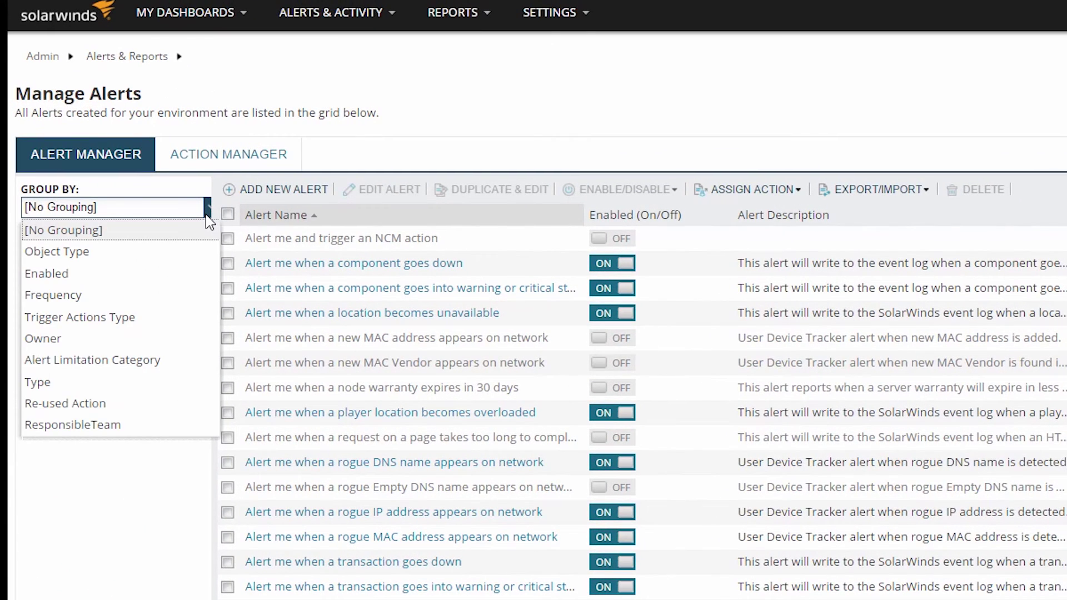
left_click(165, 282)
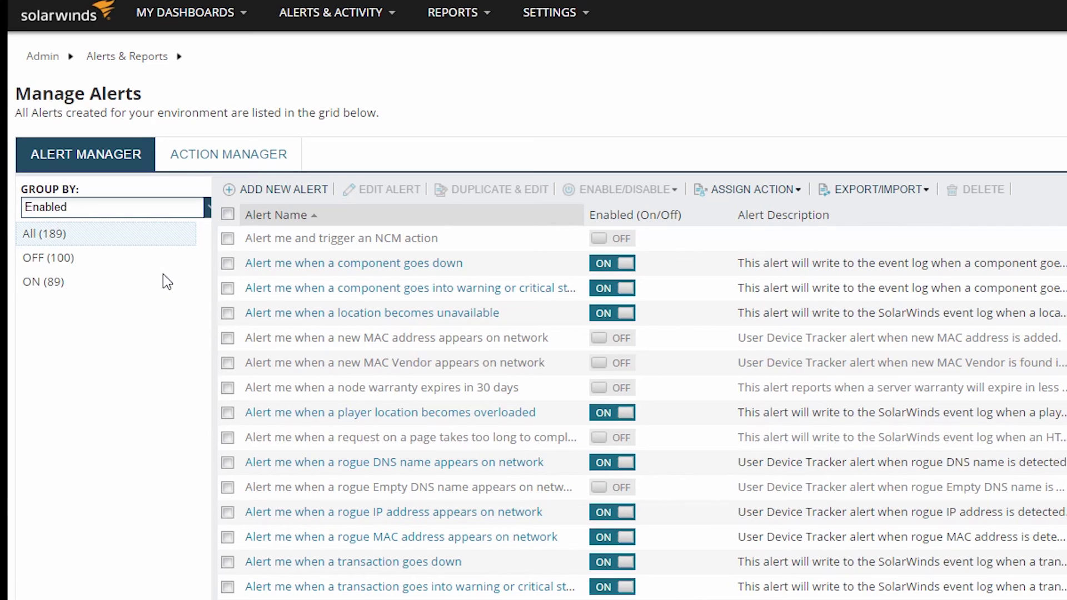
left_click(55, 284)
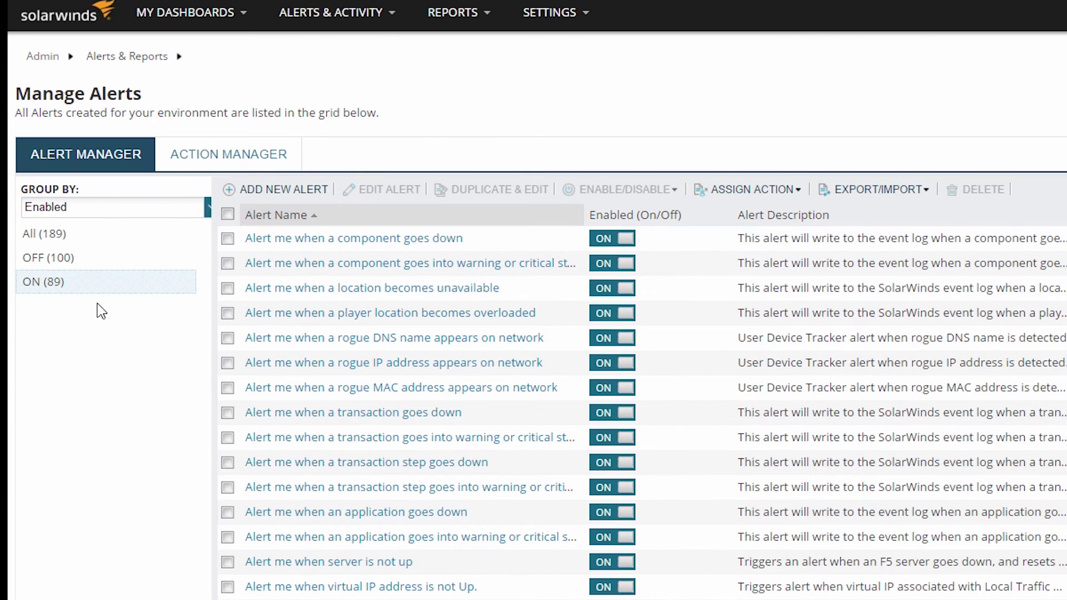
left_click(228, 238)
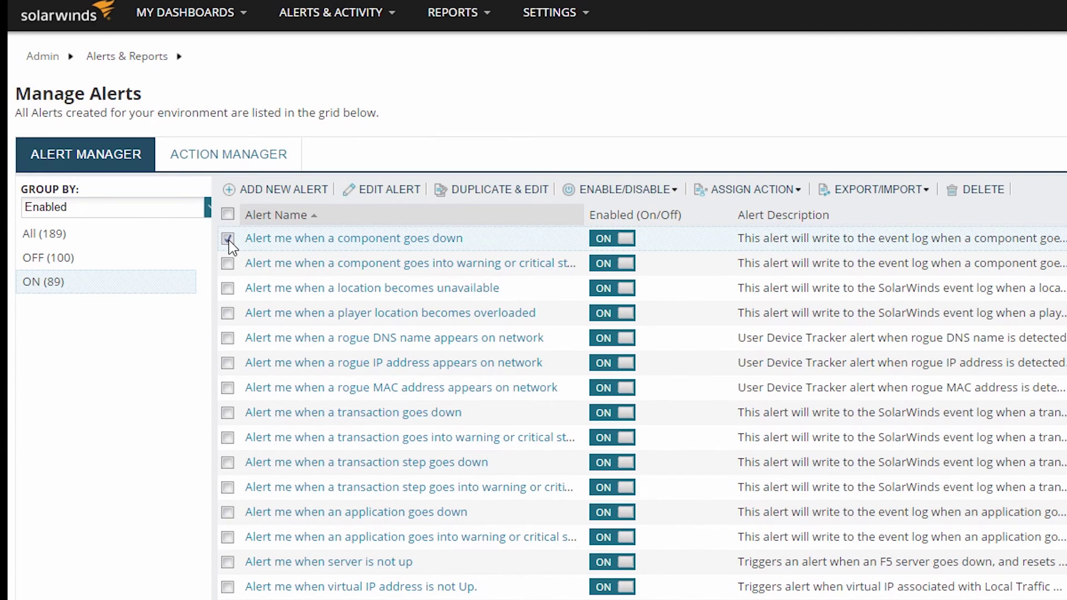
Step: Edit 'Alert me when a component goes down' and review its trigger condition and trigger actions
left_click(378, 191)
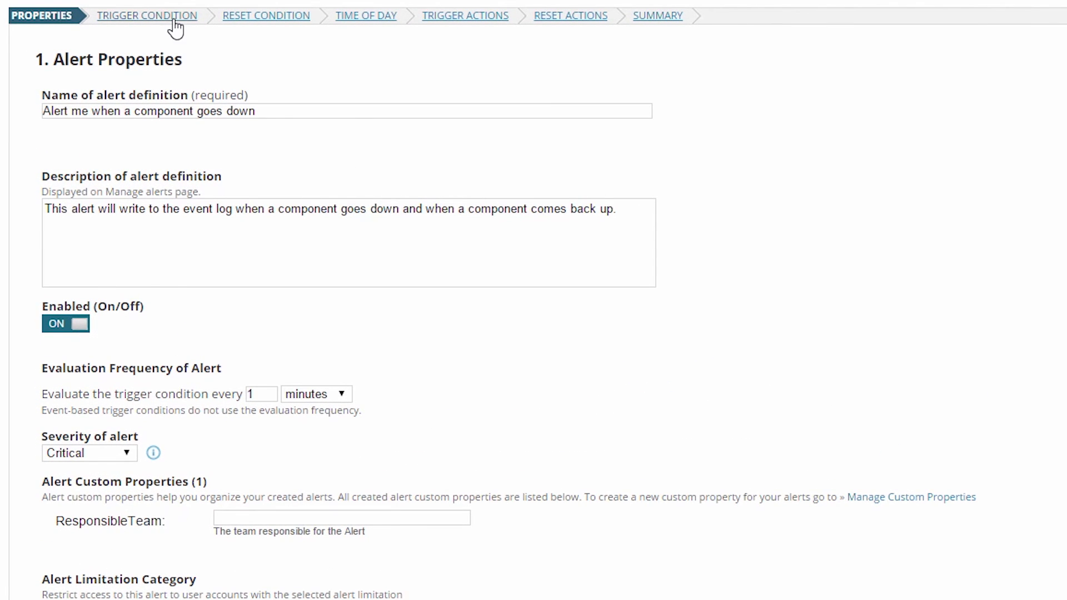
left_click(172, 17)
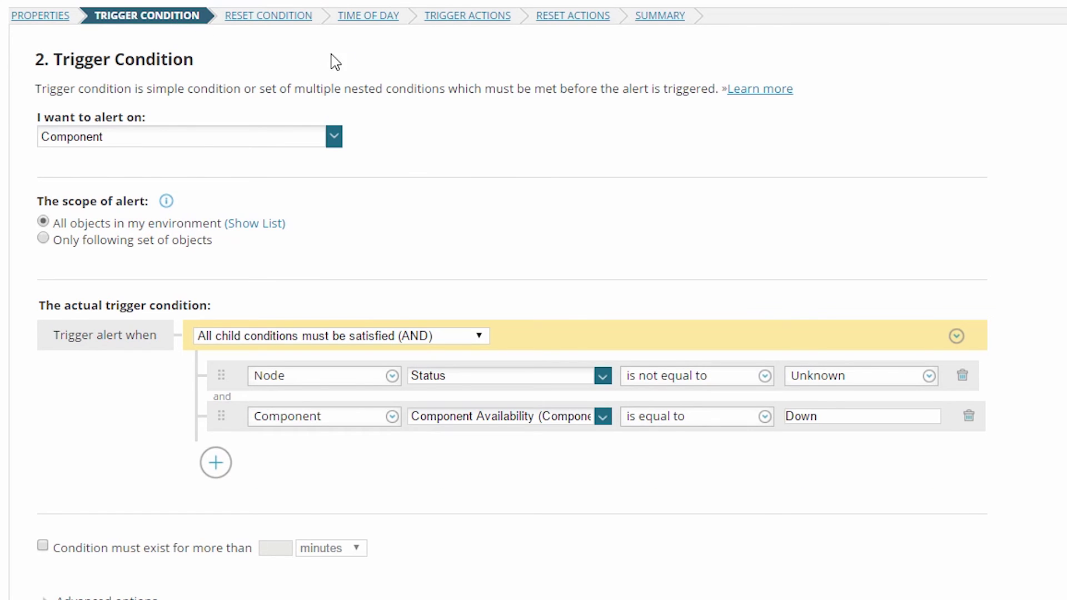
left_click(481, 22)
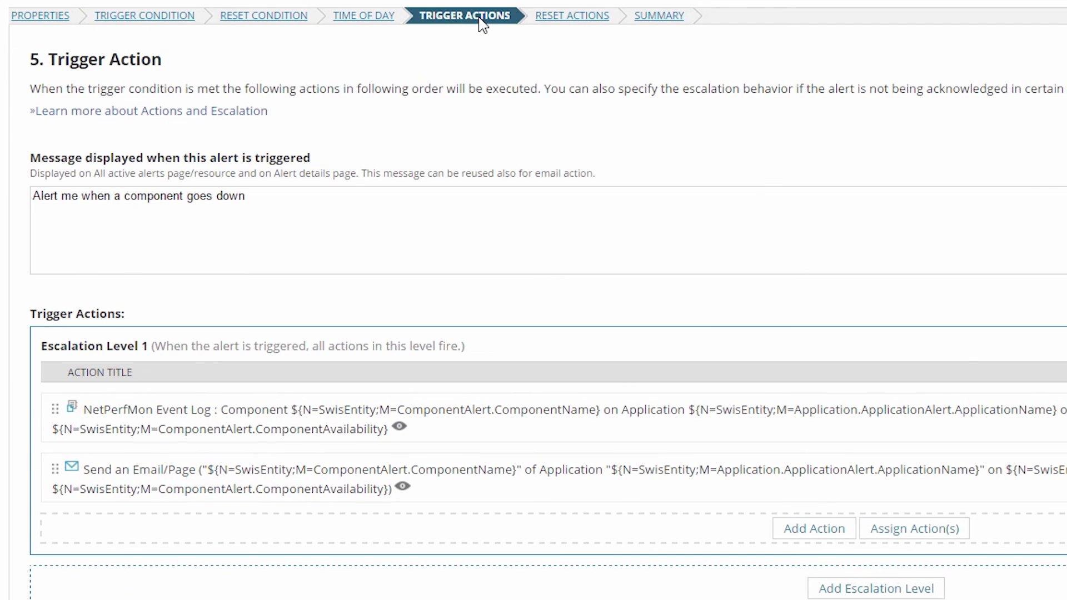